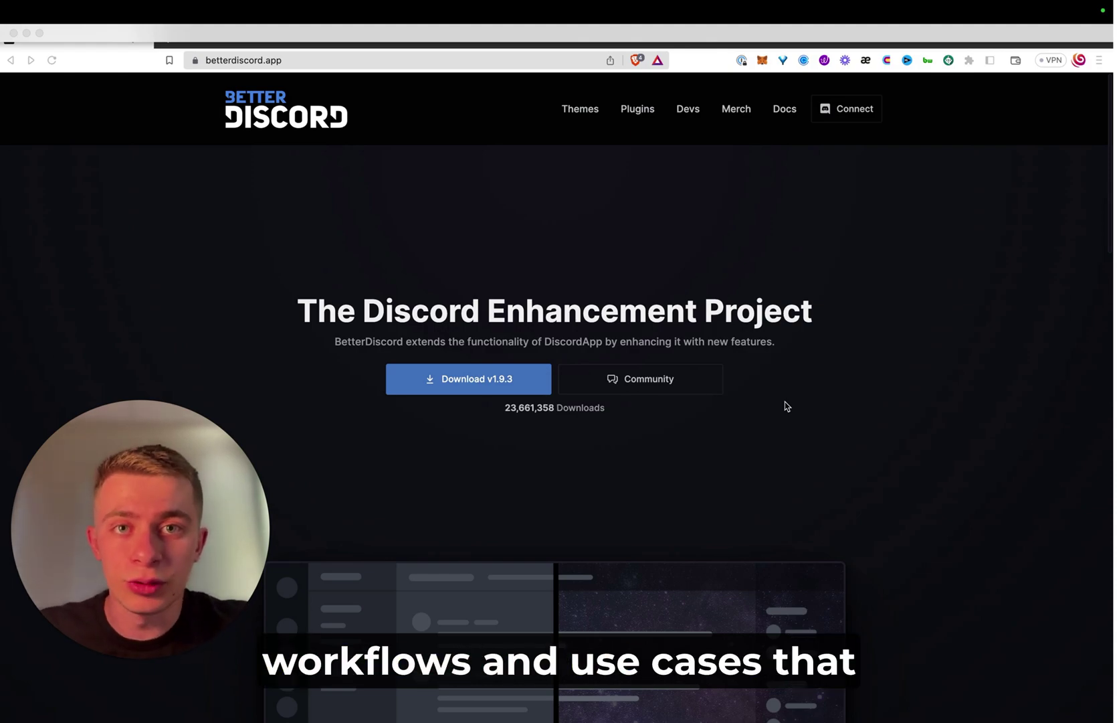
- Switch to Discord and open the context options, including Pin DM, for the first conversation under Direct Messages
{"action": "key", "text": "ctrl+Right"}
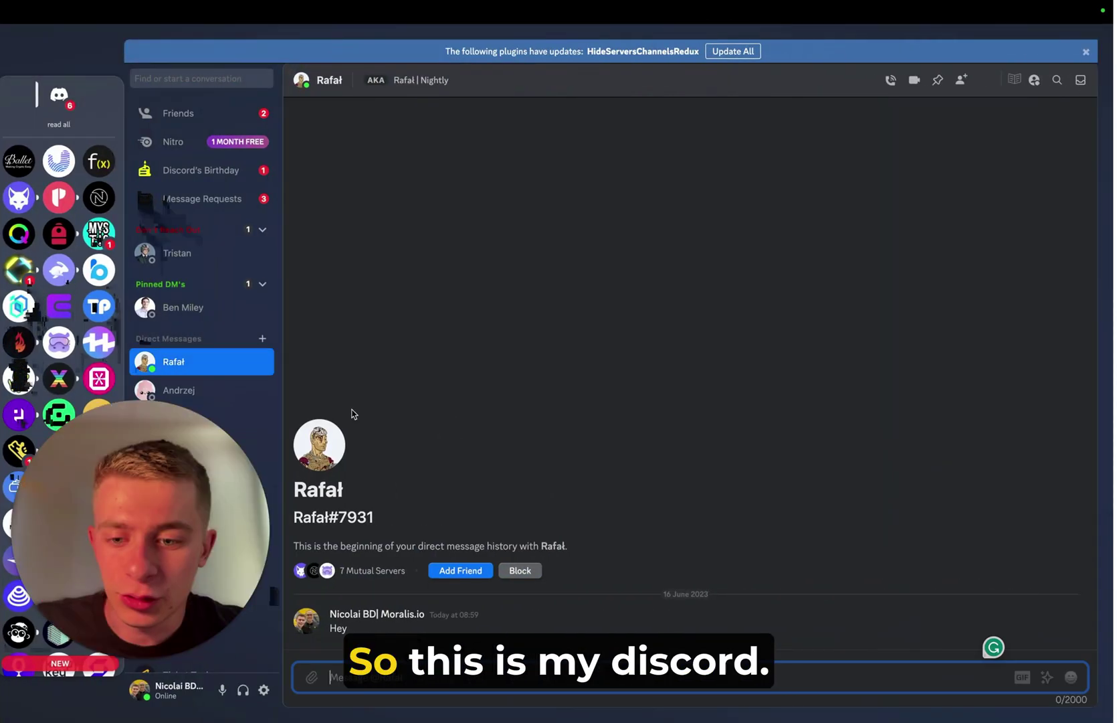
{"action": "left_click_drag", "start_coordinate": [148, 517], "coordinate": [976, 415]}
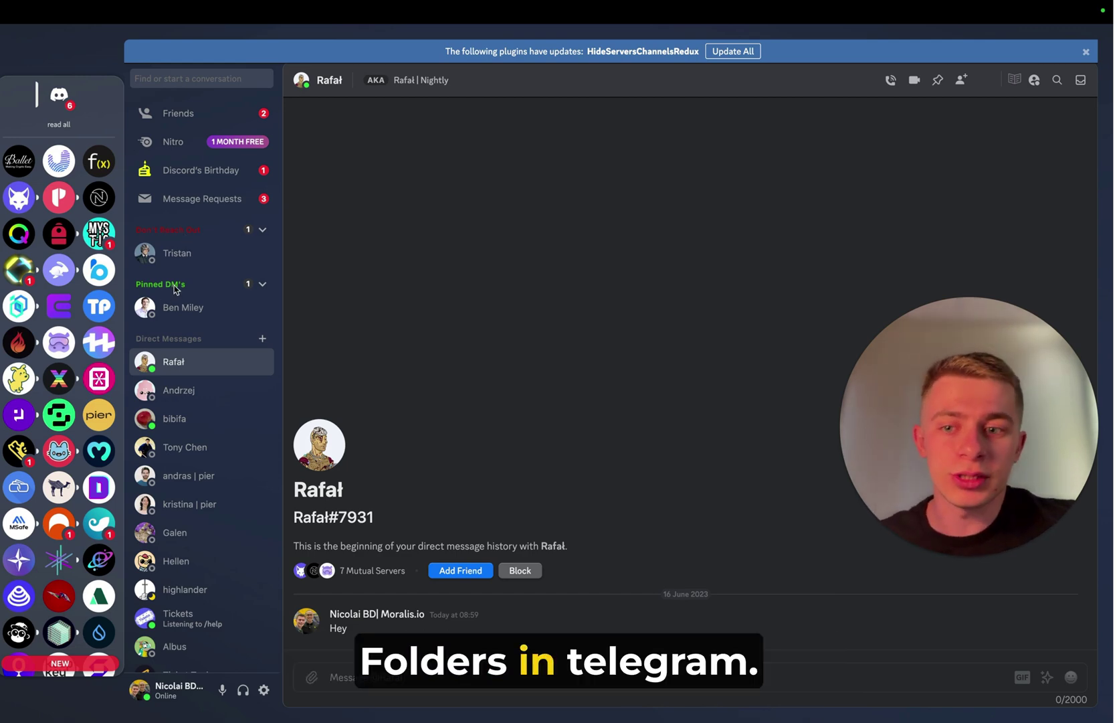
{"action": "right_click", "coordinate": [209, 369]}
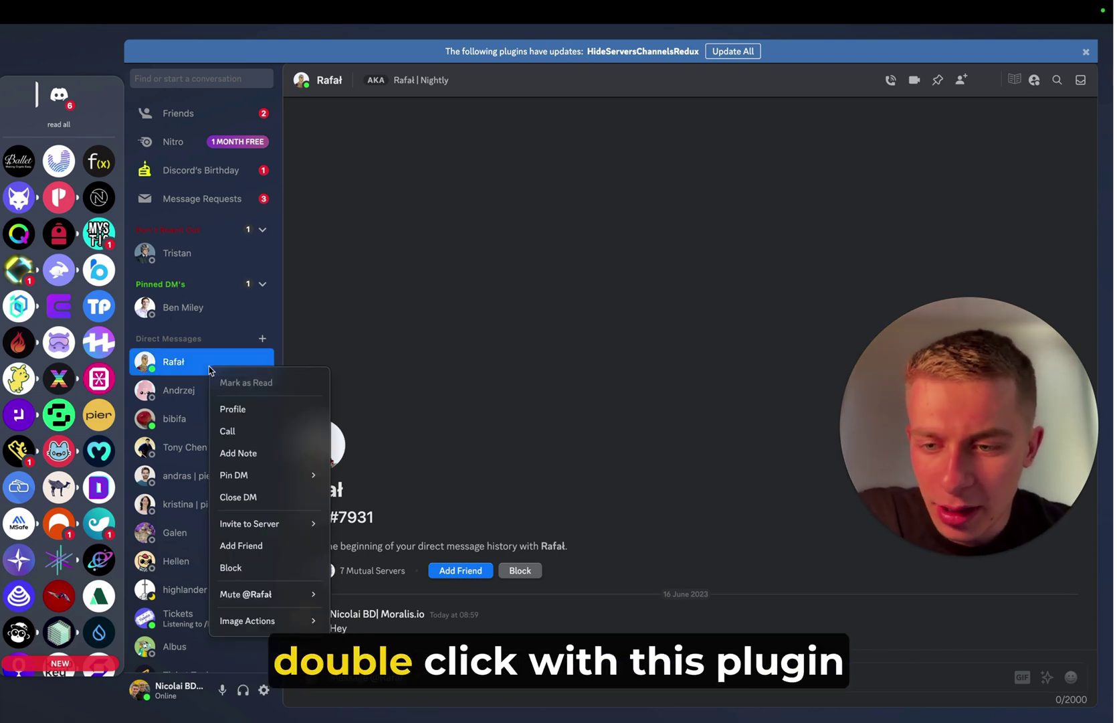
{"action": "mouse_move", "coordinate": [263, 481]}
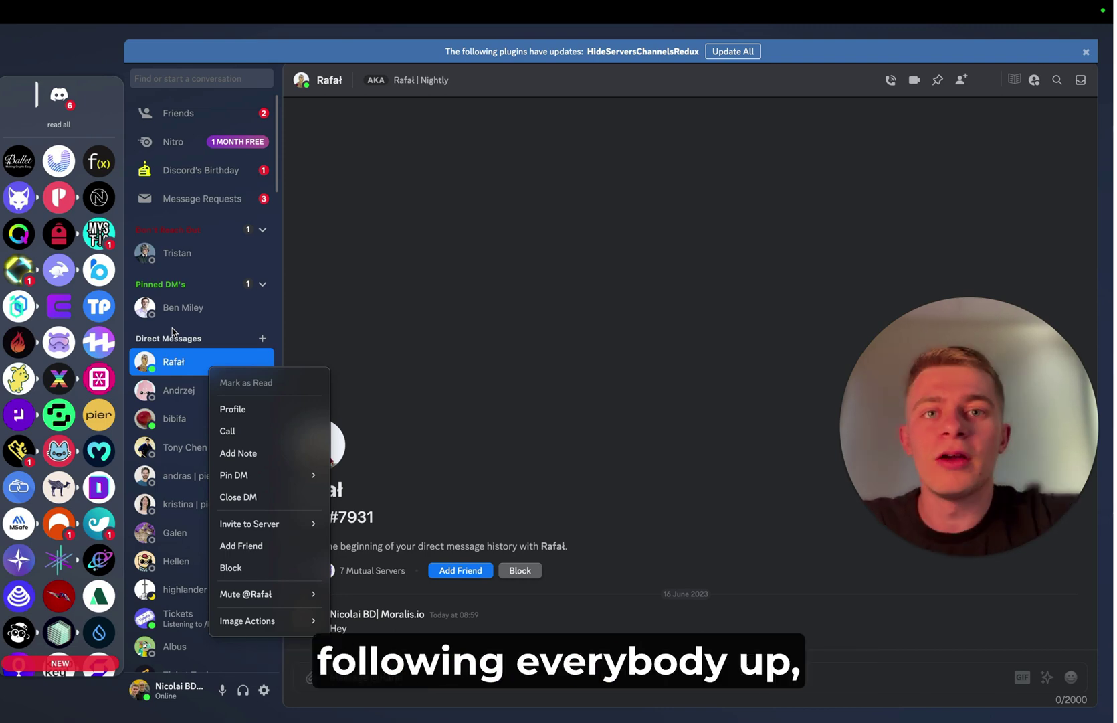
- Collapse the Pinned DM's and Don't Reach Out folders in the direct message list
{"action": "left_click", "coordinate": [266, 287]}
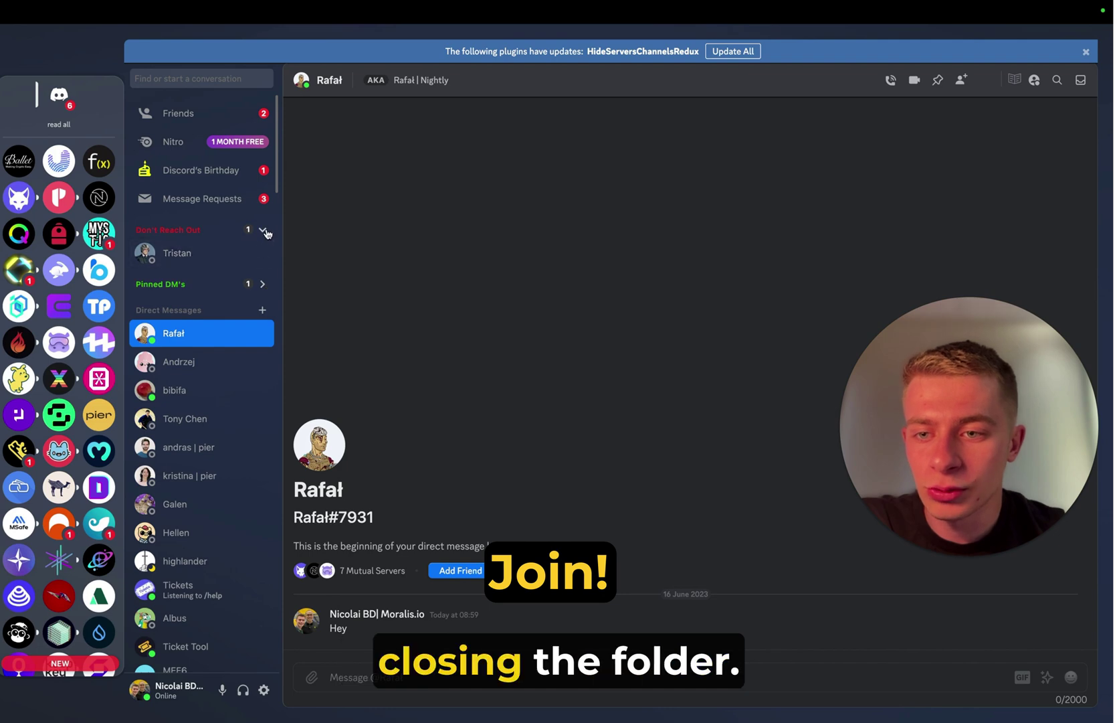
{"action": "left_click", "coordinate": [263, 230]}
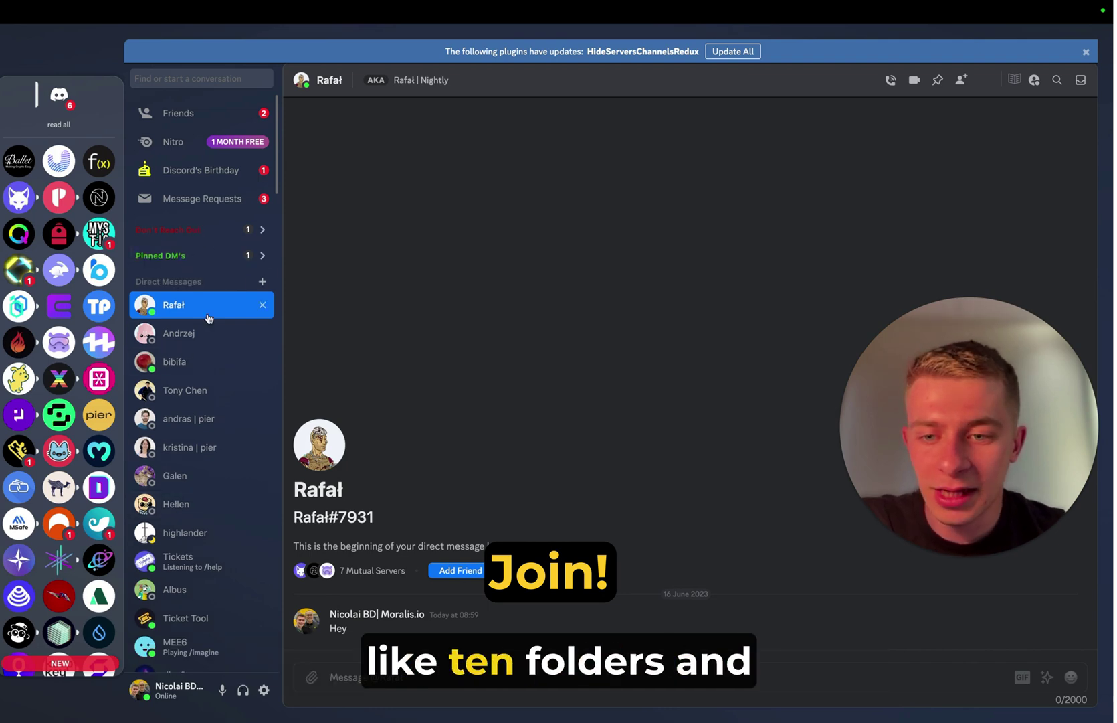
{"action": "scroll", "coordinate": [214, 505], "scroll_direction": "down", "scroll_amount": 10}
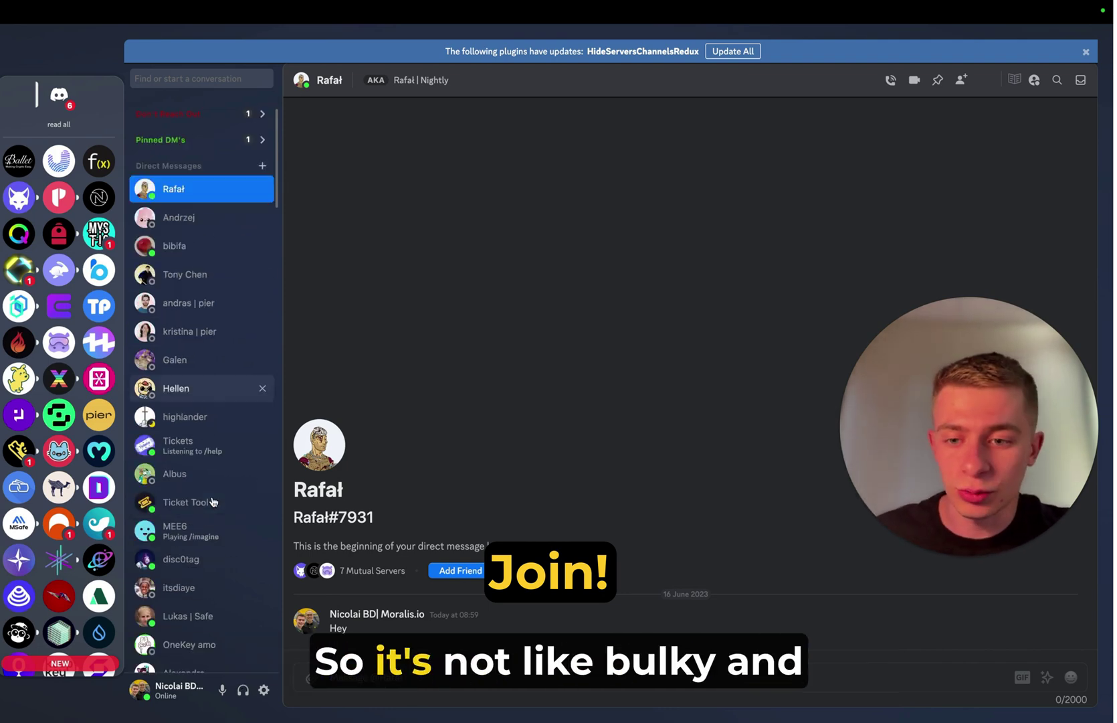
{"action": "scroll", "coordinate": [200, 448], "scroll_direction": "up", "scroll_amount": 10}
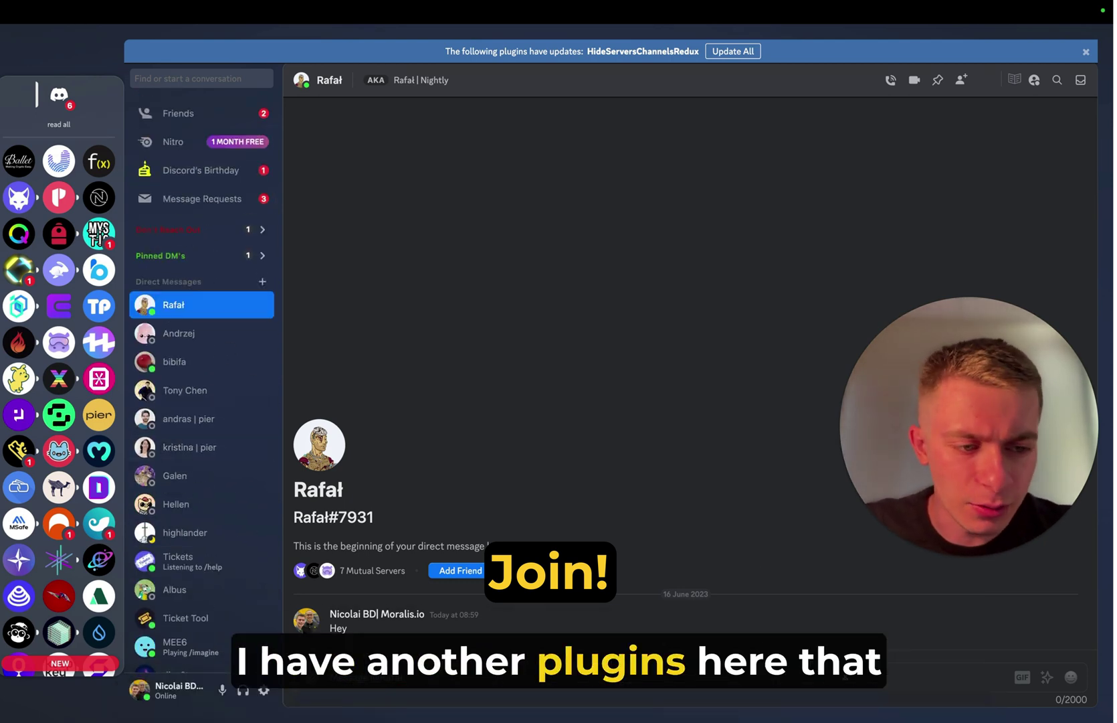
{"action": "mouse_move", "coordinate": [1057, 714]}
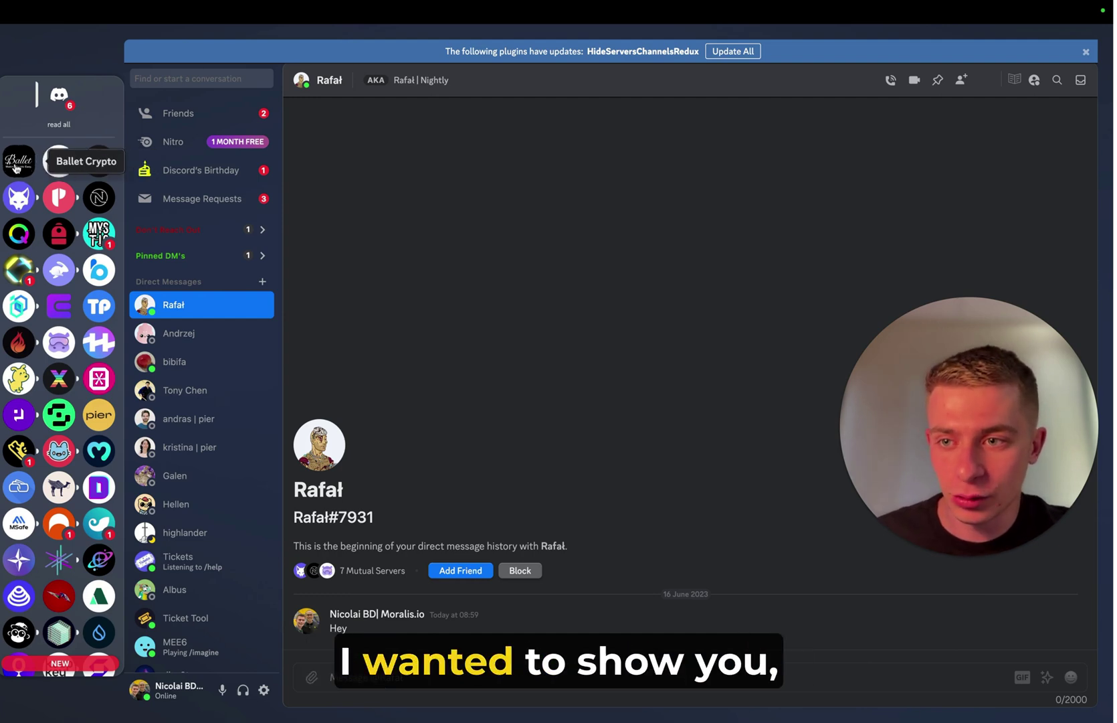
- In the Nightly server, send the direct message "Hi" to the second TEAM member from their profile card
{"action": "left_click", "coordinate": [19, 199]}
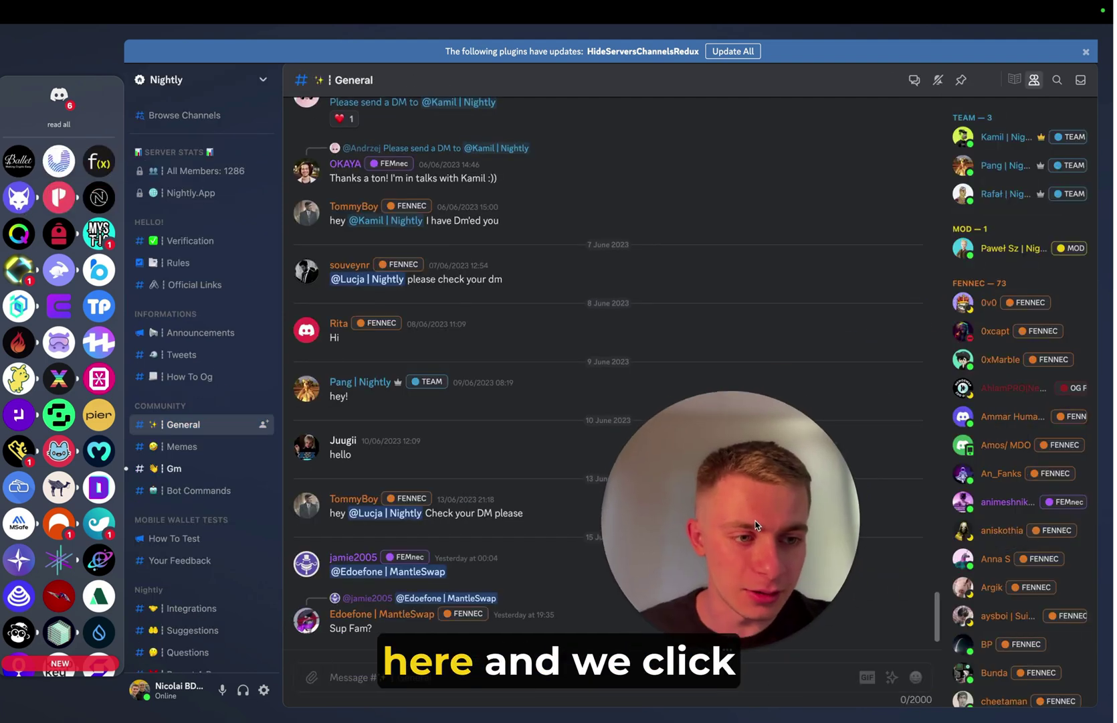
{"action": "left_click", "coordinate": [1009, 172]}
{"action": "left_click", "coordinate": [797, 420]}
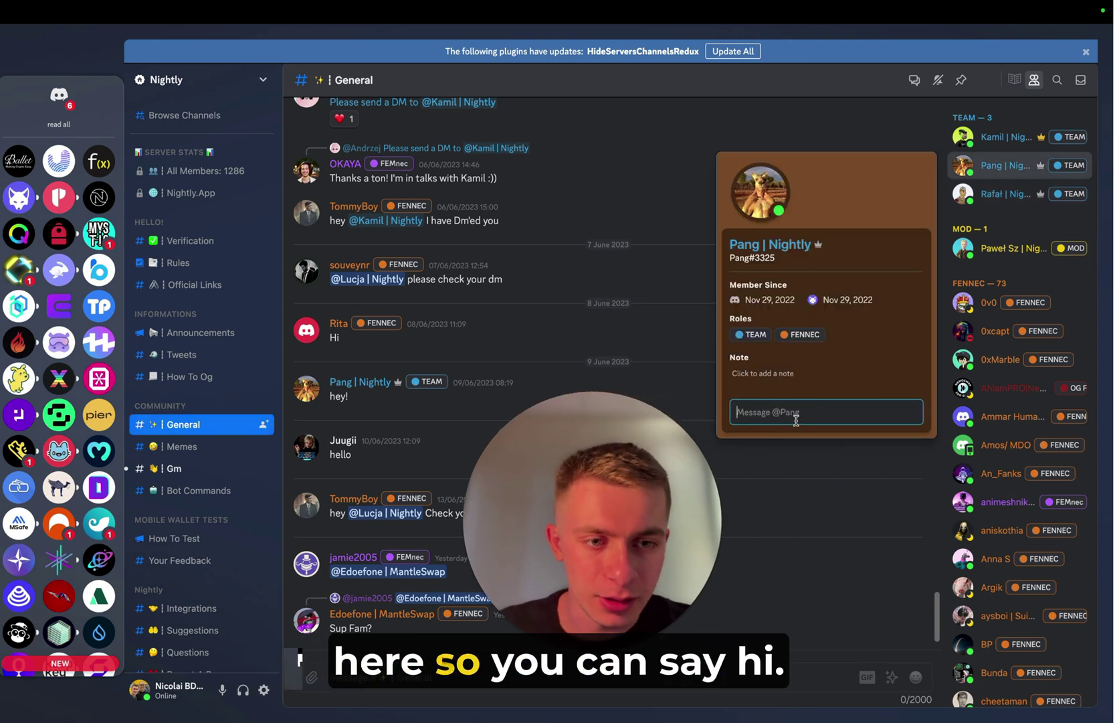
{"action": "type", "text": "Hi"}
{"action": "key", "text": "Return"}
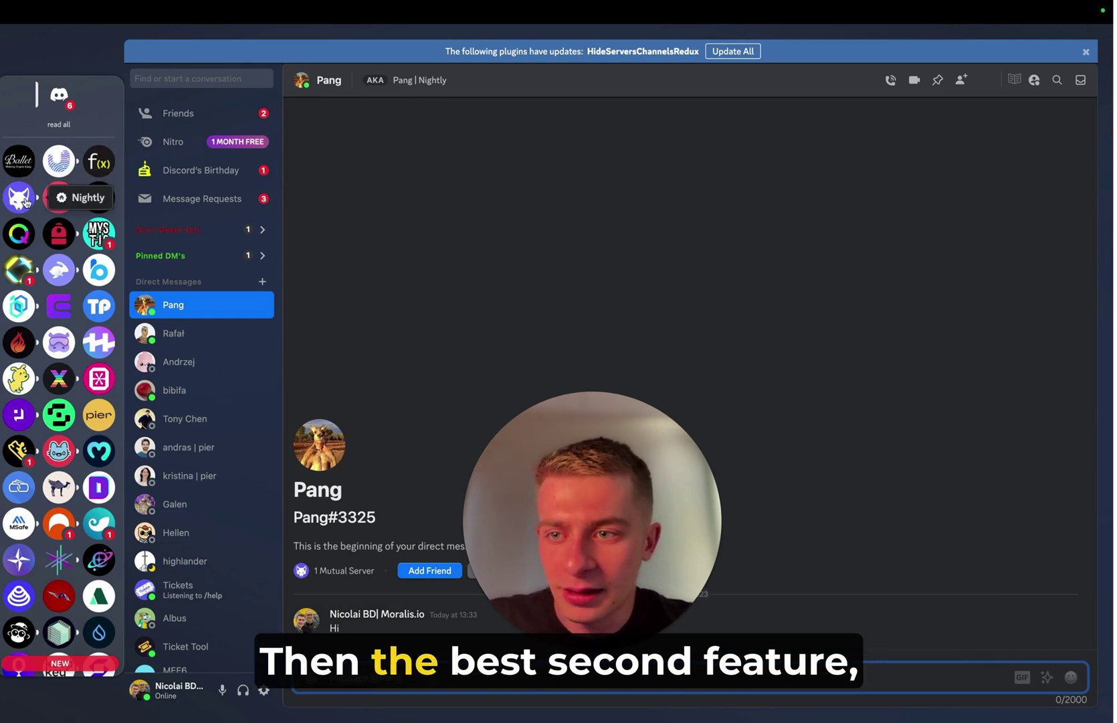
- Return to the Nightly server and look through the whole server list
{"action": "left_click", "coordinate": [677, 339]}
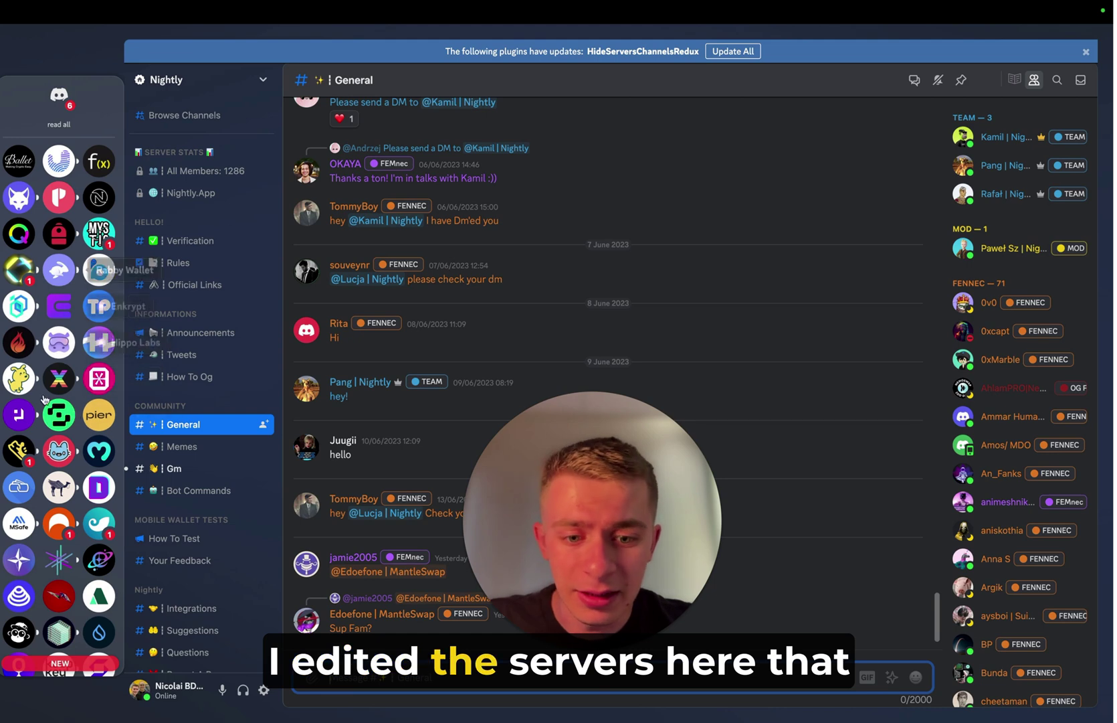
{"action": "scroll", "coordinate": [87, 365], "scroll_direction": "down", "scroll_amount": 5}
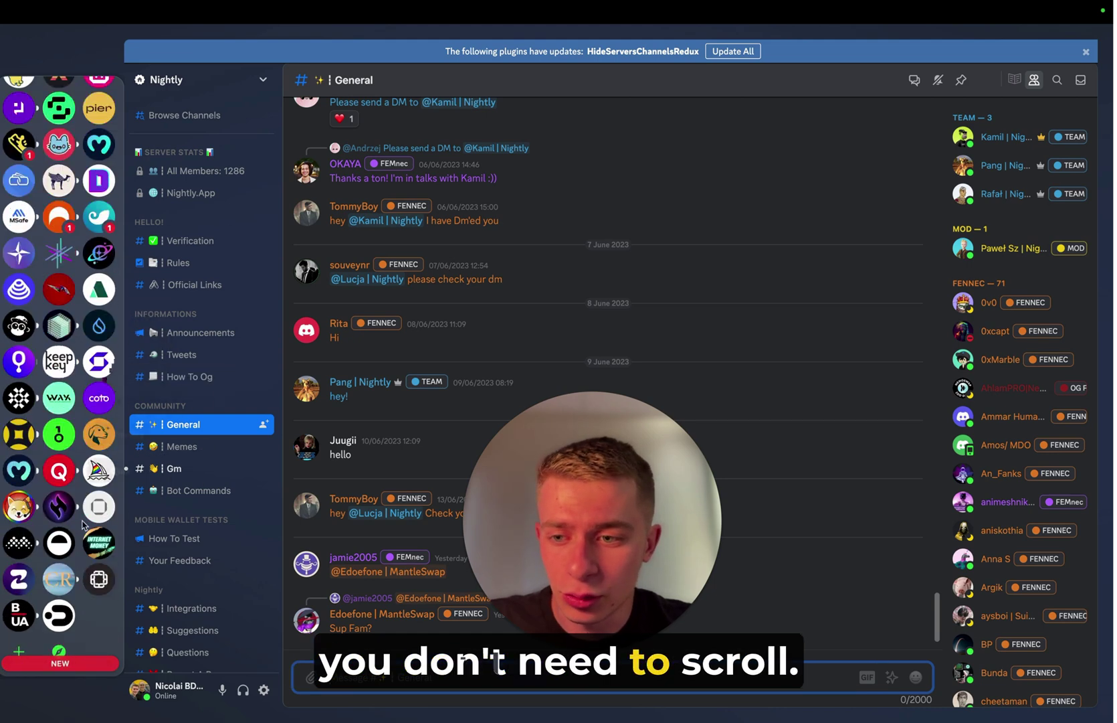
{"action": "scroll", "coordinate": [84, 469], "scroll_direction": "up", "scroll_amount": 5}
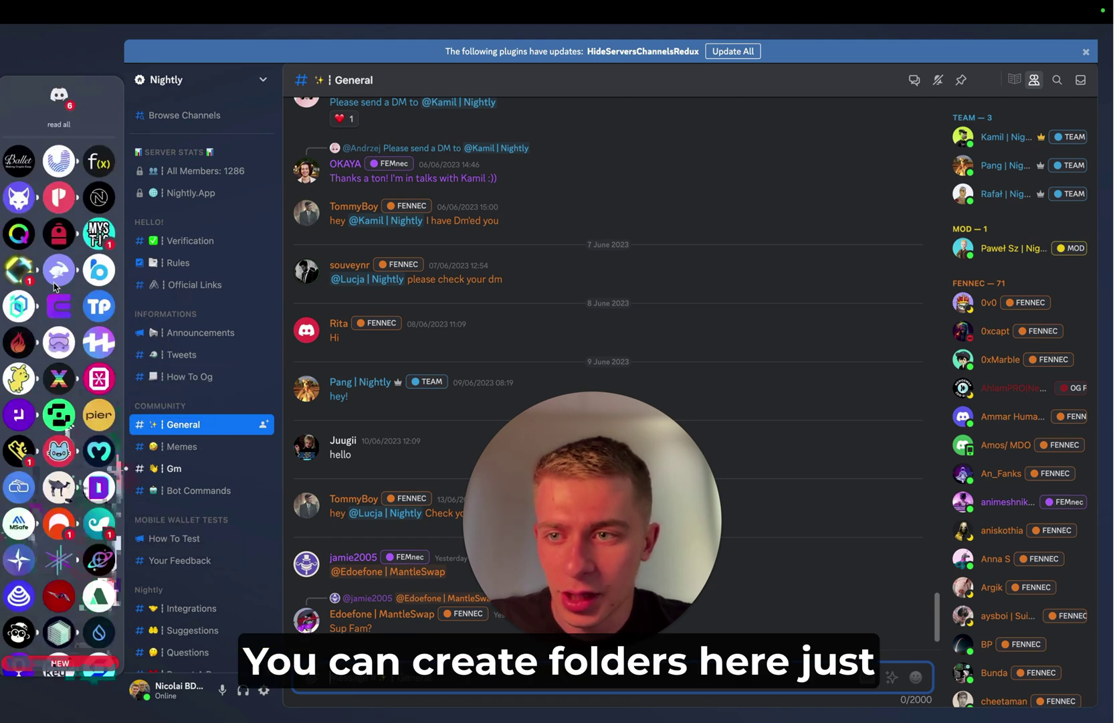
- Group the first servers into two folders, pairing Ballet Crypto with its neighbour and the f(x) server with Nightly
{"action": "left_click_drag", "start_coordinate": [68, 178], "coordinate": [27, 164]}
{"action": "left_click", "coordinate": [22, 169]}
{"action": "left_click", "coordinate": [23, 167]}
{"action": "left_click_drag", "start_coordinate": [54, 163], "coordinate": [60, 166]}
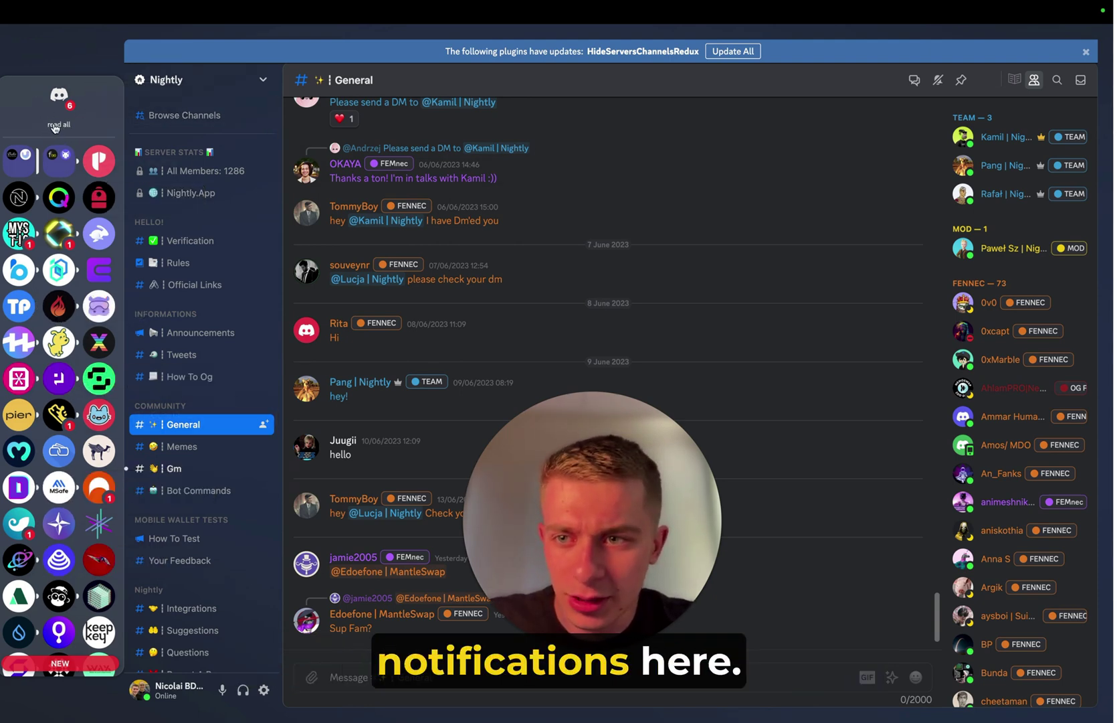
- Mark the notifications of all servers as read and check the server list
{"action": "left_click", "coordinate": [56, 127]}
{"action": "scroll", "coordinate": [70, 589], "scroll_direction": "down", "scroll_amount": 4}
{"action": "scroll", "coordinate": [67, 568], "scroll_direction": "up", "scroll_amount": 5}
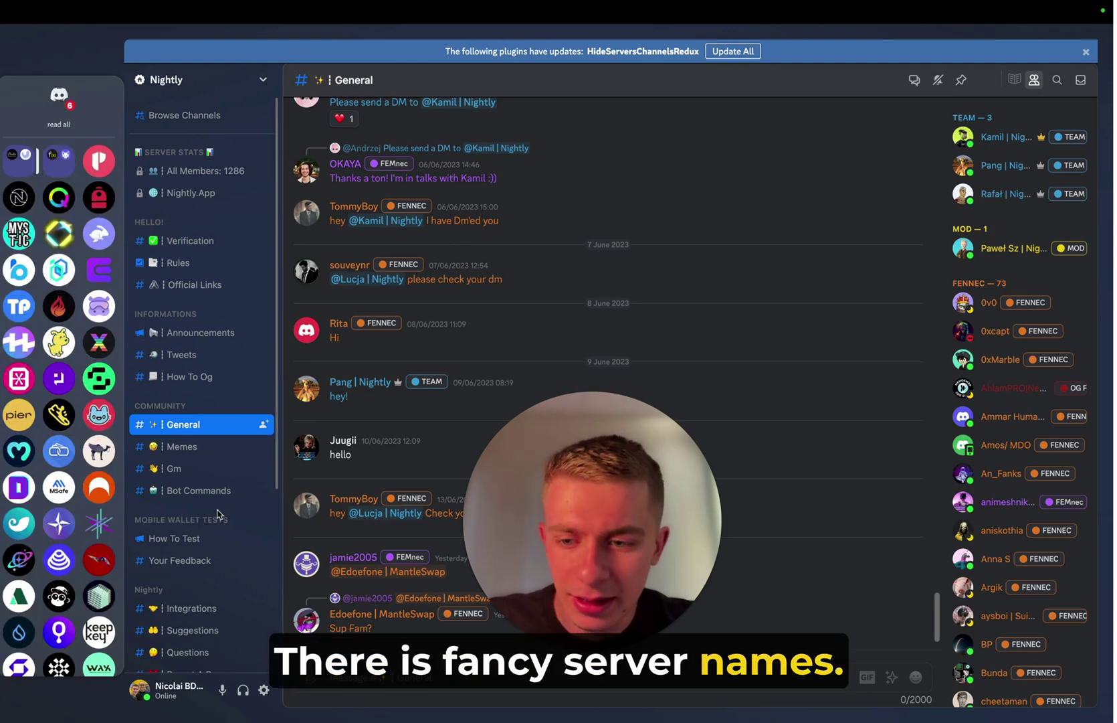
- Review the Nightly server's channels, General messages and member roles, and open the third TEAM member's profile card
{"action": "scroll", "coordinate": [217, 513], "scroll_direction": "down", "scroll_amount": 4}
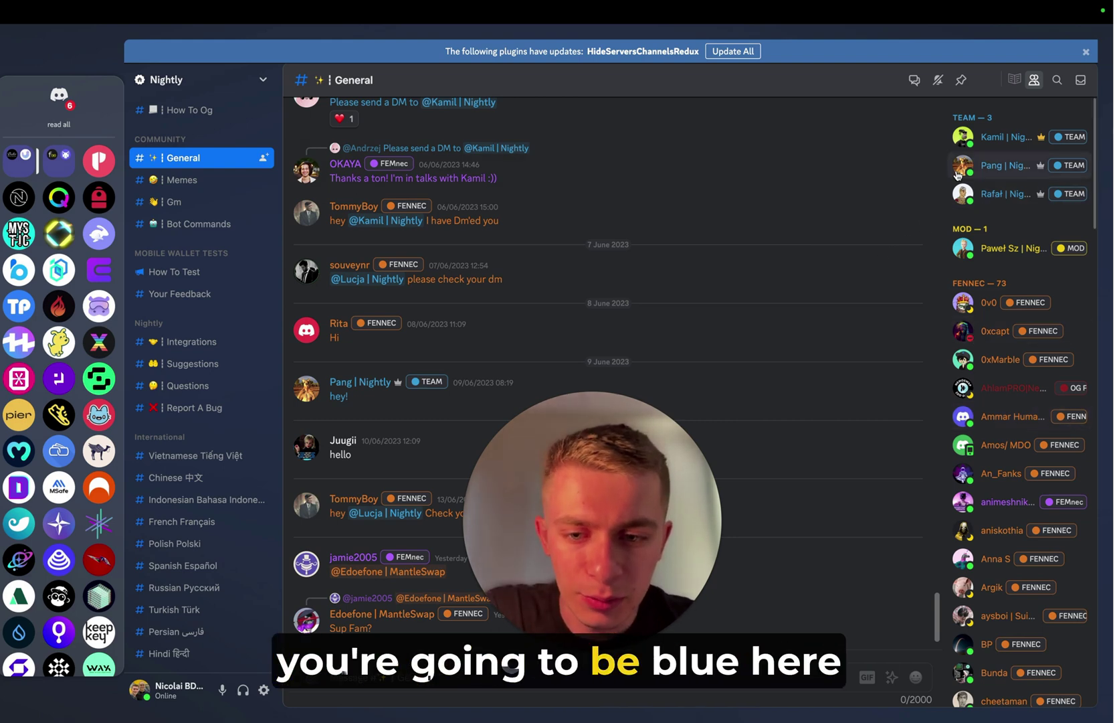
{"action": "scroll", "coordinate": [423, 401], "scroll_direction": "up", "scroll_amount": 8}
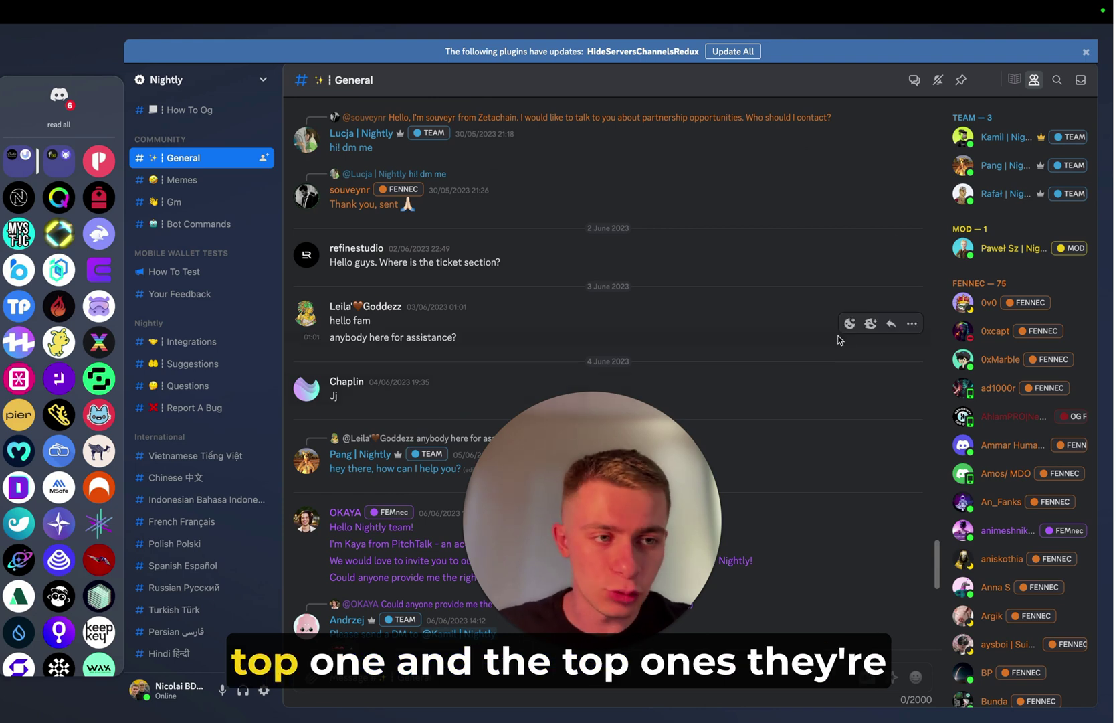
{"action": "mouse_move", "coordinate": [1044, 142]}
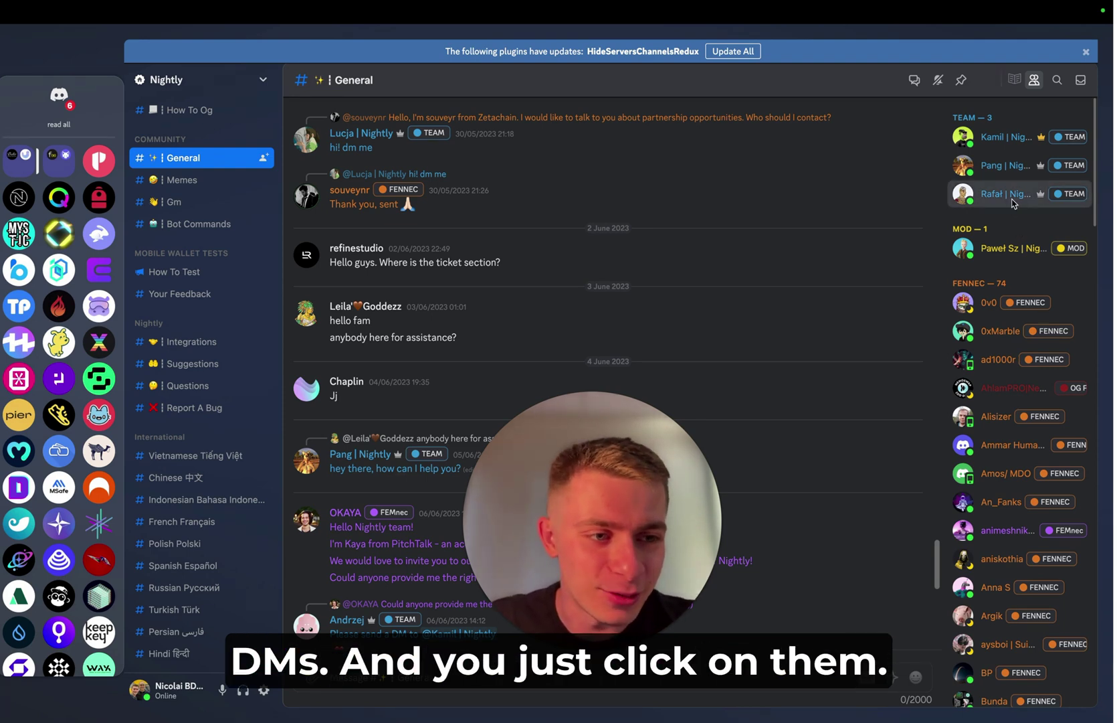
{"action": "left_click", "coordinate": [1012, 195]}
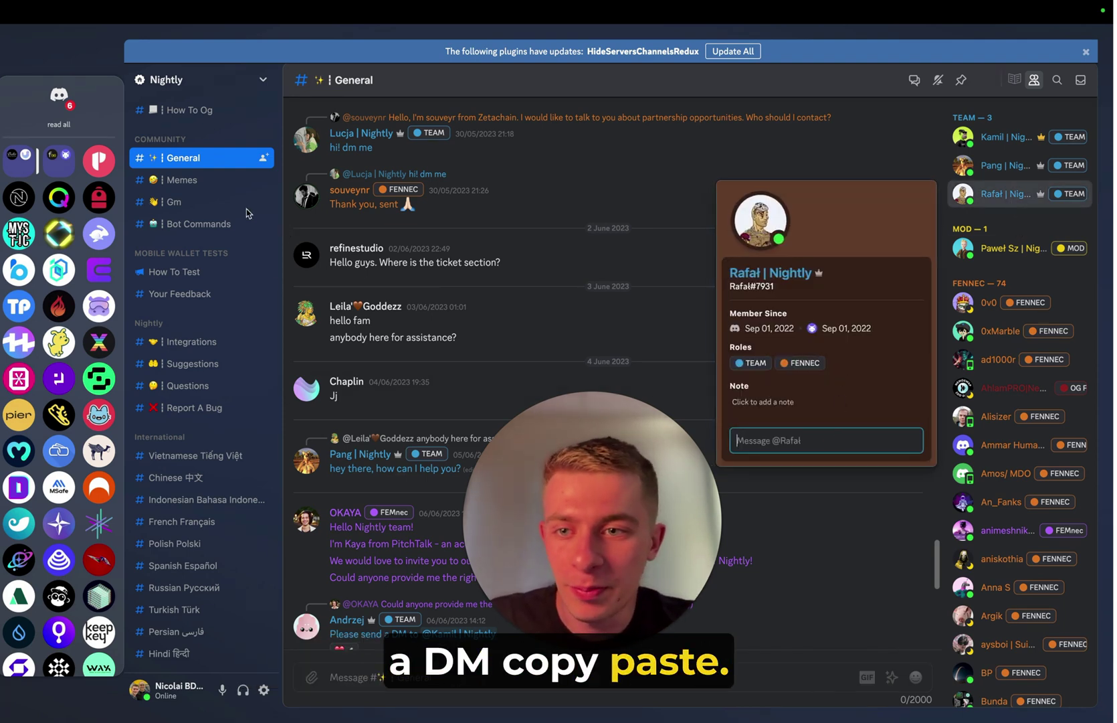
- Open the Aptin Finance server and view the keyword matches collected across the servers
{"action": "left_click", "coordinate": [59, 95]}
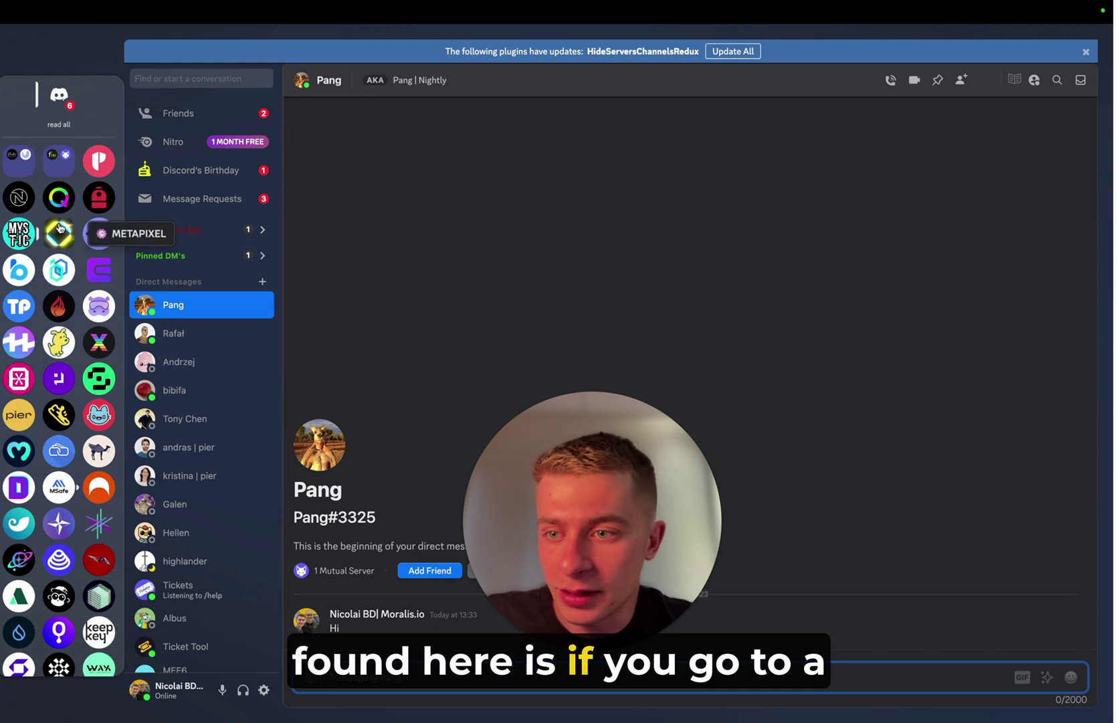
{"action": "left_click", "coordinate": [59, 197]}
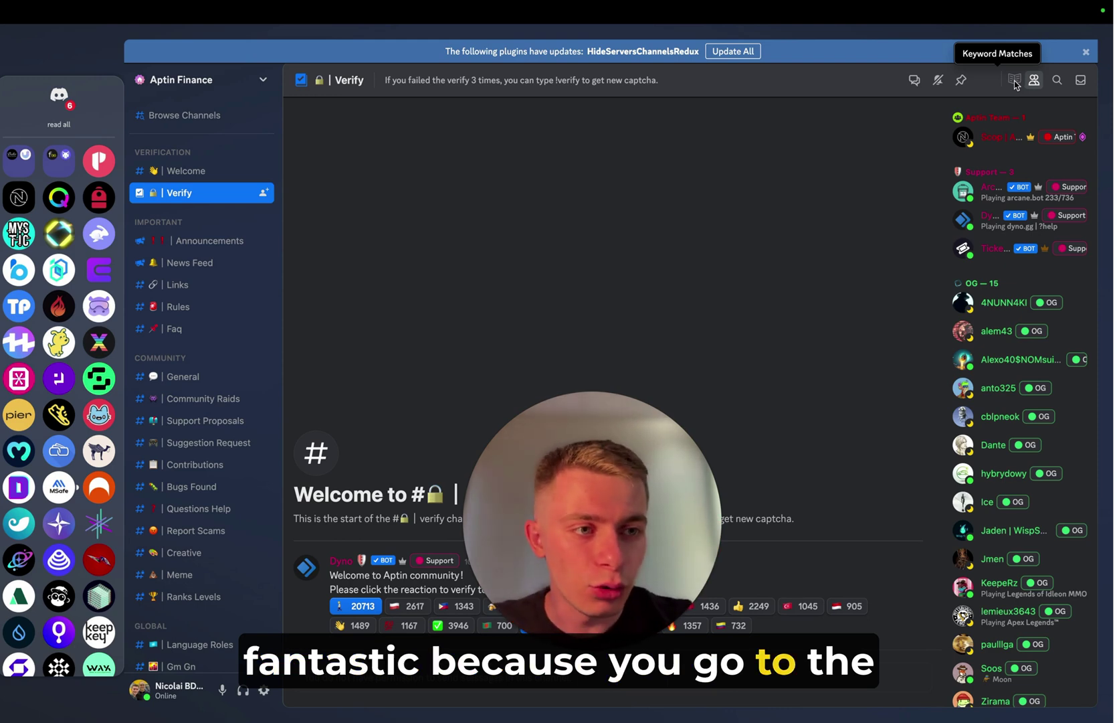
{"action": "left_click", "coordinate": [1015, 81]}
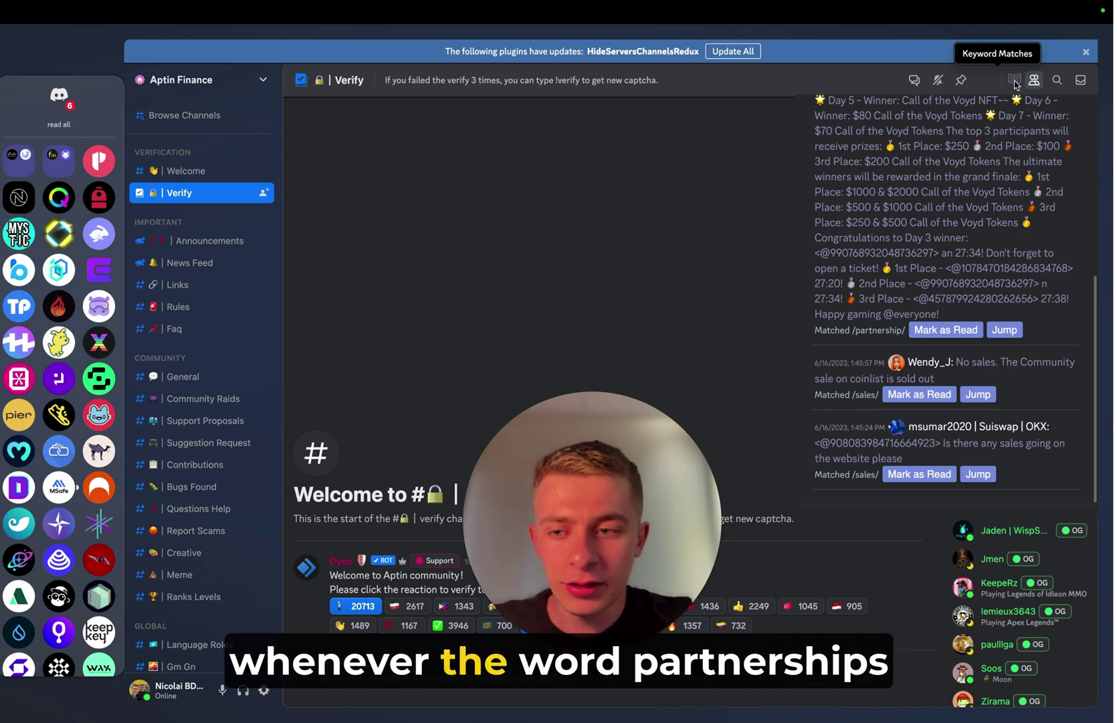
{"action": "scroll", "coordinate": [212, 485], "scroll_direction": "down", "scroll_amount": 10}
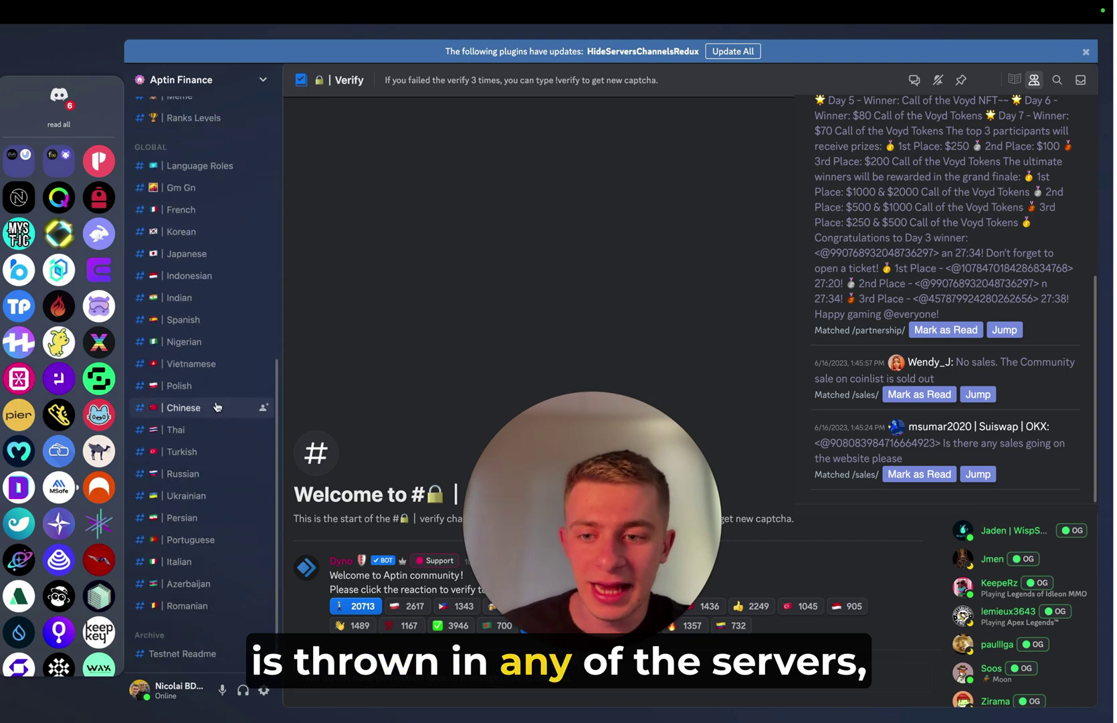
{"action": "scroll", "coordinate": [207, 393], "scroll_direction": "up", "scroll_amount": 10}
- Bring up the Keyword Matches dialog, dismiss it and close the list of matches
{"action": "left_click", "coordinate": [1081, 80]}
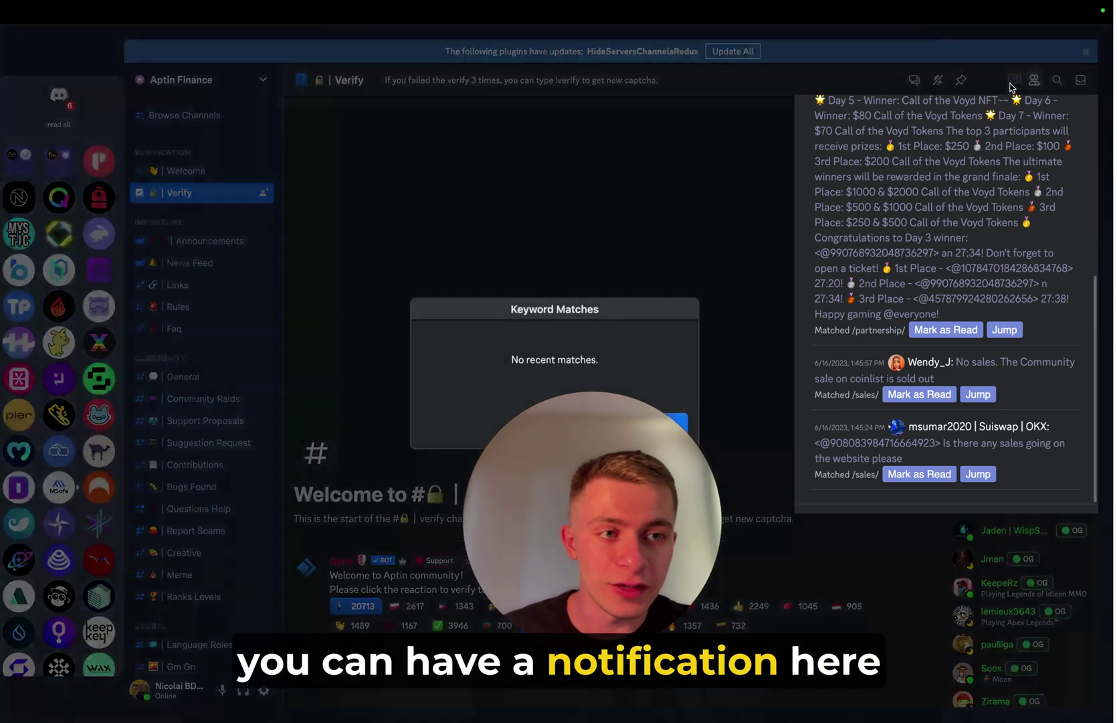
{"action": "left_click", "coordinate": [416, 79]}
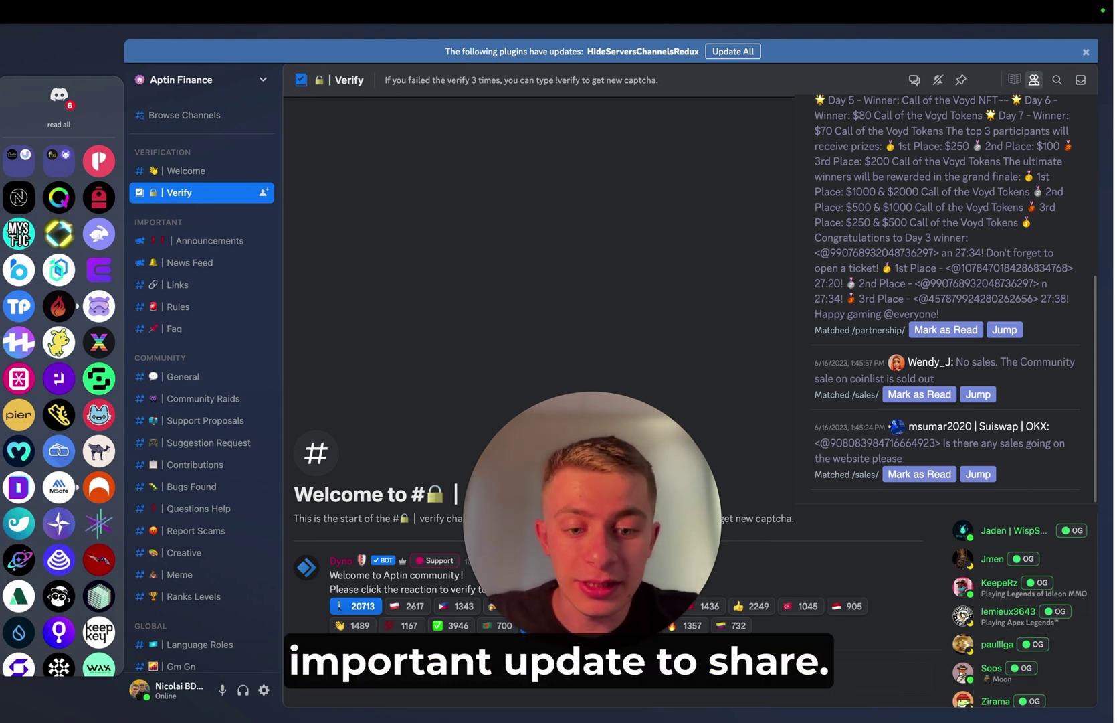
{"action": "left_click", "coordinate": [1012, 81]}
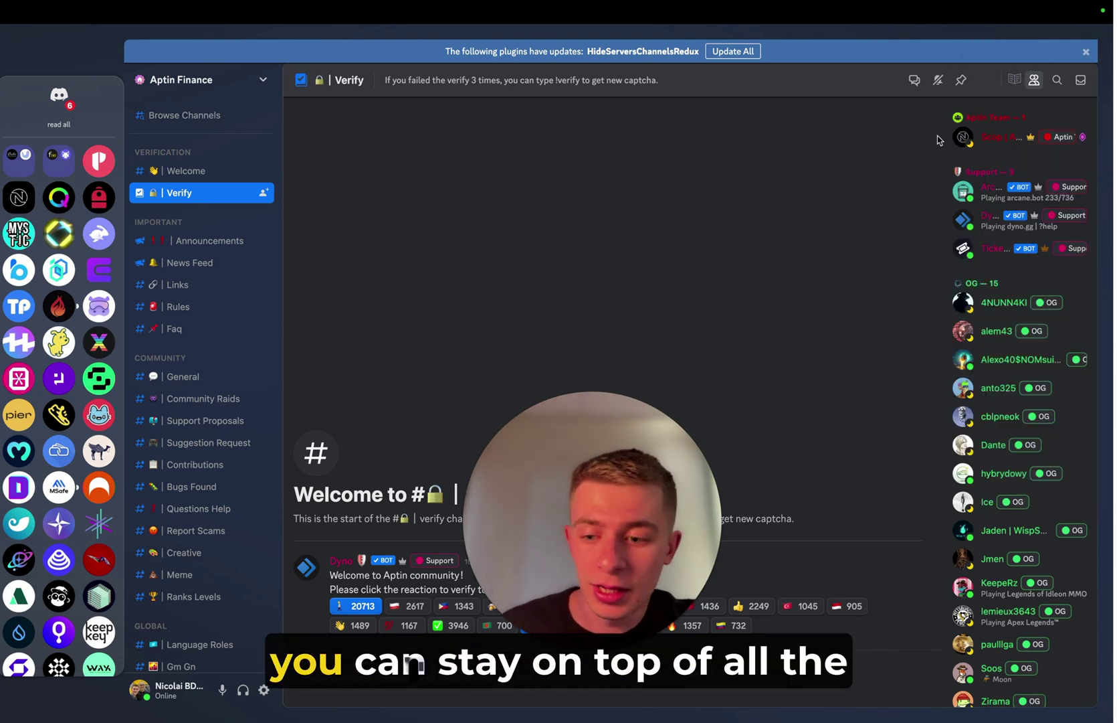